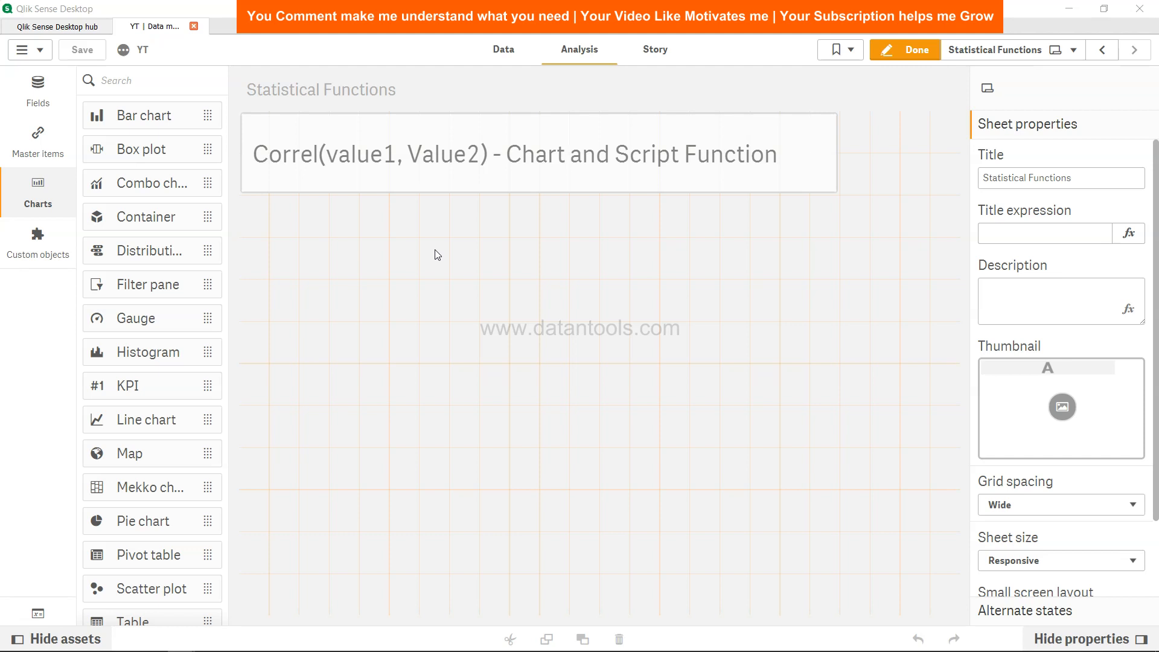
# Step: Open the data load script and add the table label "Correlation:" below the Salary inline load in the Statistical Functions section
pyautogui.click(504, 49)
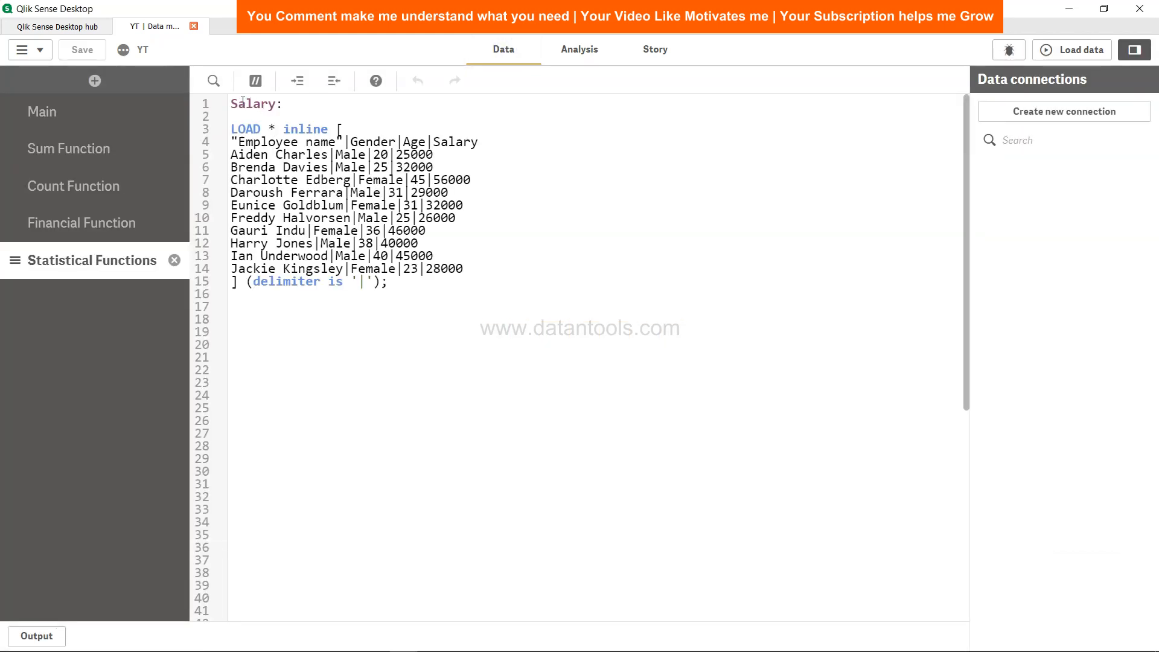
pyautogui.moveTo(231, 103); pyautogui.dragTo(296, 108)
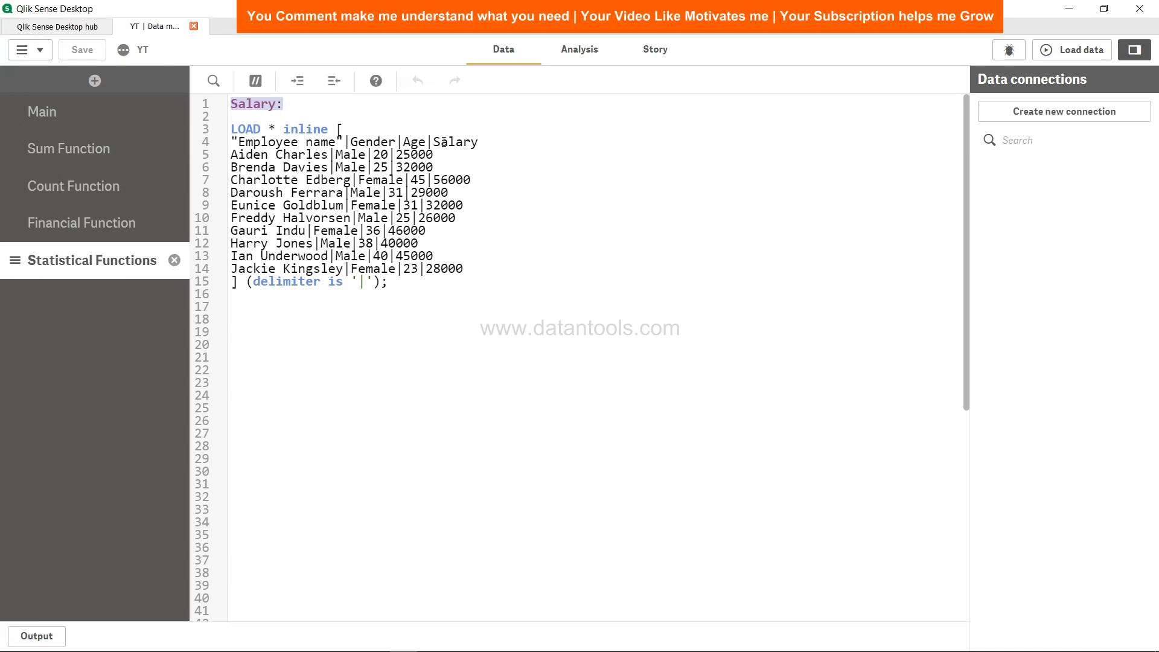
pyautogui.moveTo(404, 142); pyautogui.dragTo(477, 140)
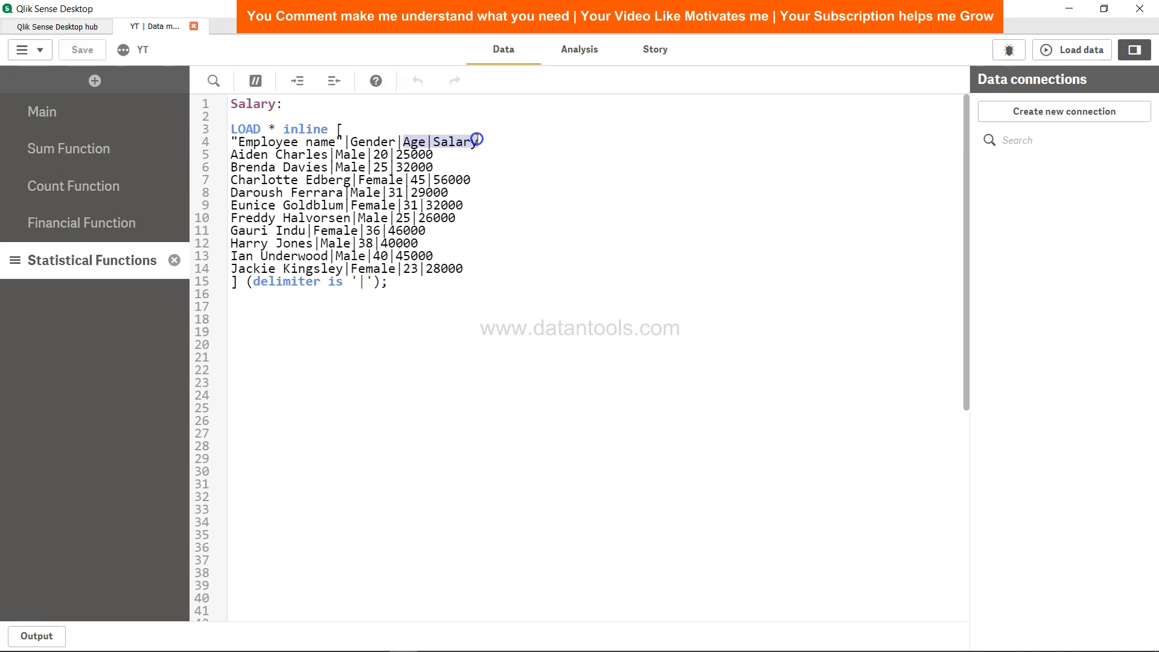
pyautogui.click(477, 140)
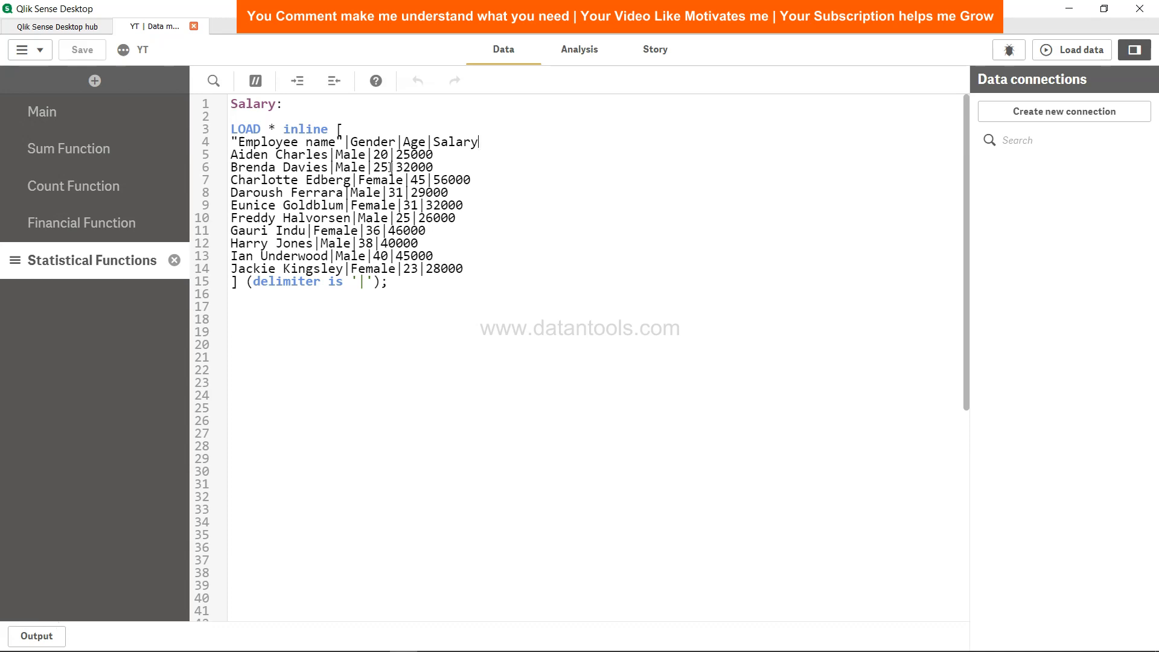
pyautogui.click(391, 285)
pyautogui.press('Return')
pyautogui.press('Return')
pyautogui.write('Correl')
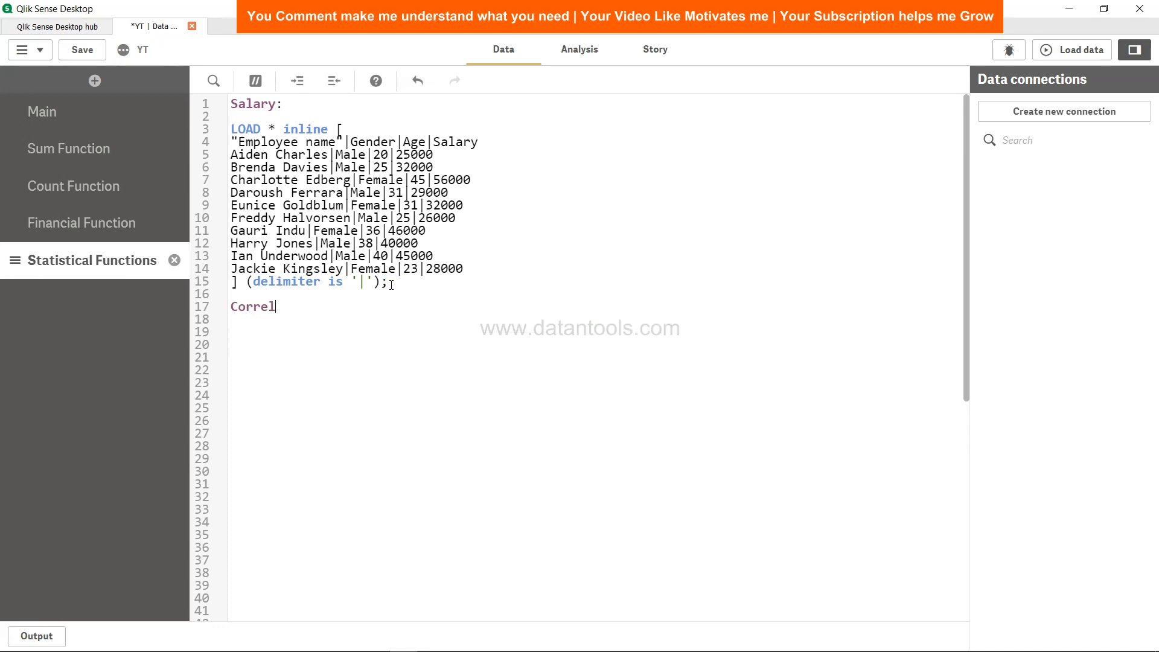
pyautogui.write('ation:')
pyautogui.press('BackSpace')
pyautogui.press('BackSpace')
pyautogui.write('lation:')
# Step: Under the Correlation label, begin a Load statement with the fields Gender and Correl(Age,Salary)
pyautogui.press('Return')
pyautogui.write('Load')
pyautogui.write('Gender,')
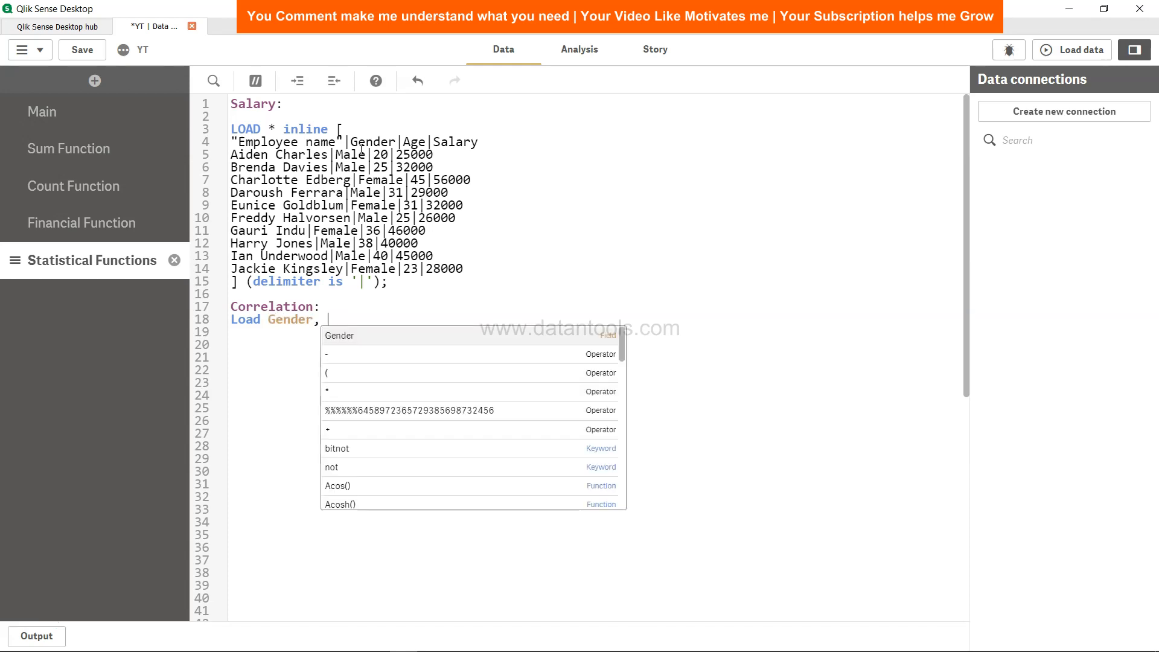
pyautogui.write(' Corr')
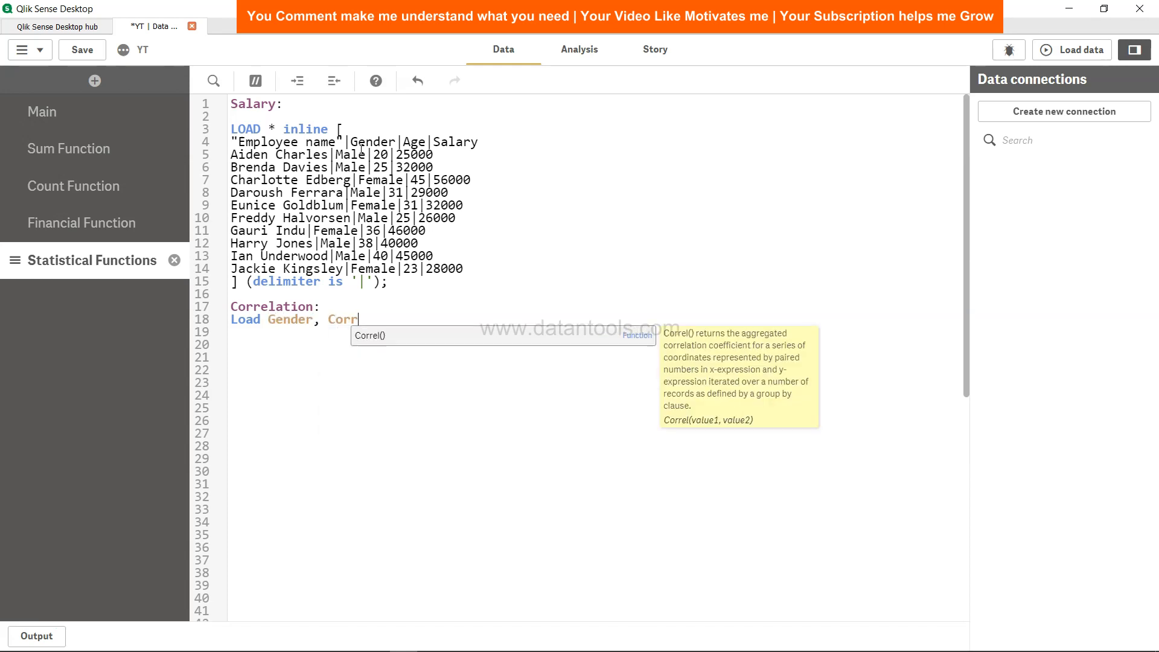
pyautogui.write('el(Age,')
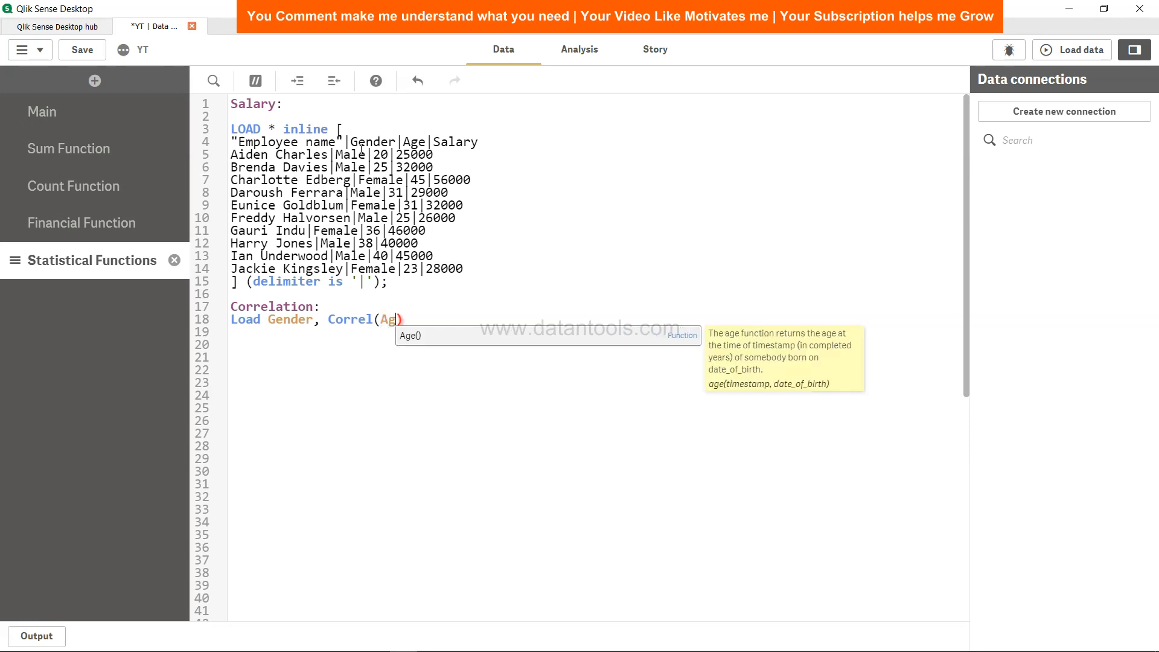
pyautogui.write('Salary')
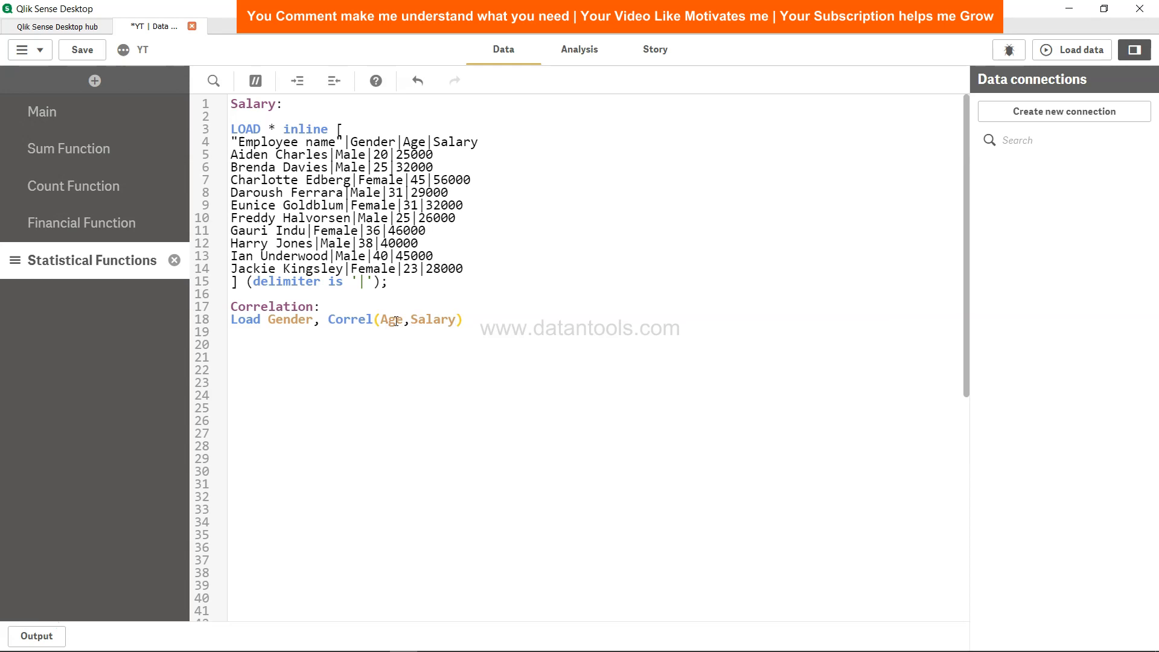
# Step: Give the Correl(Age,Salary) expression the alias Age_Sal_Correl
pyautogui.click(478, 323)
pyautogui.write('as Age_Sal_corre')
pyautogui.press('BackSpace')
pyautogui.press('BackSpace')
pyautogui.press('BackSpace')
pyautogui.press('BackSpace')
pyautogui.press('BackSpace')
pyautogui.write('Corel')
pyautogui.press('BackSpace')
pyautogui.press('BackSpace')
pyautogui.write('rel')
pyautogui.moveTo(332, 323); pyautogui.dragTo(604, 324)
pyautogui.click(462, 324)
# Step: Complete the Load statement with "Resident Salary Group By Gender;"
pyautogui.click(604, 324)
pyautogui.write('Resident ')
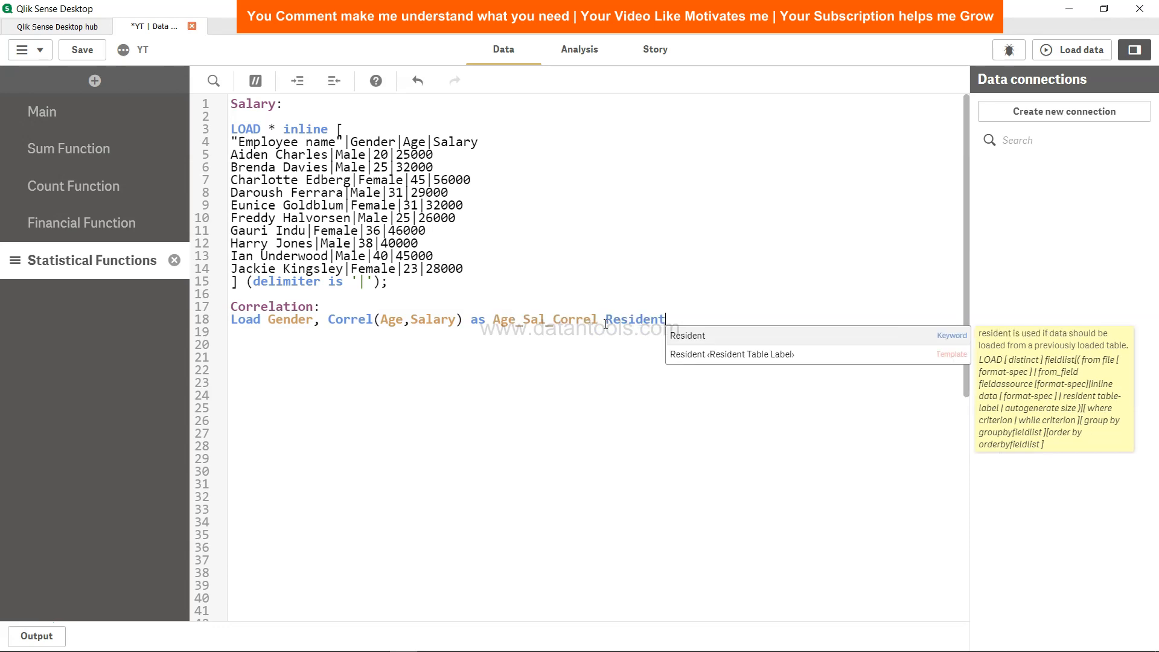
pyautogui.write('Salary')
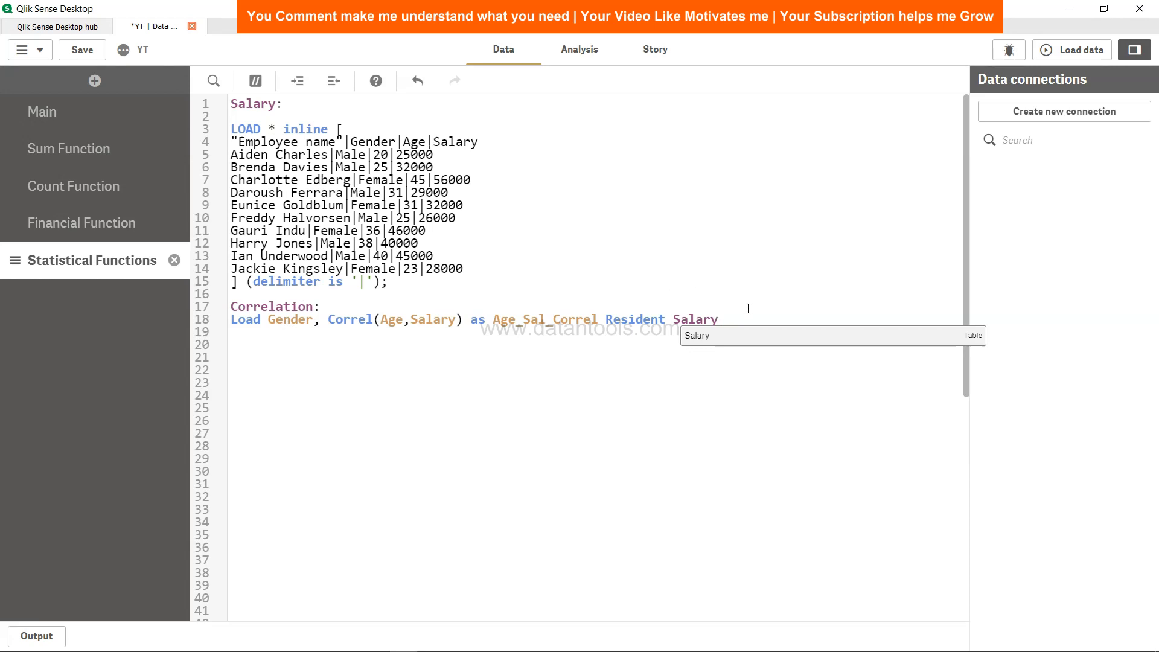
pyautogui.write('Group')
pyautogui.press('Down')
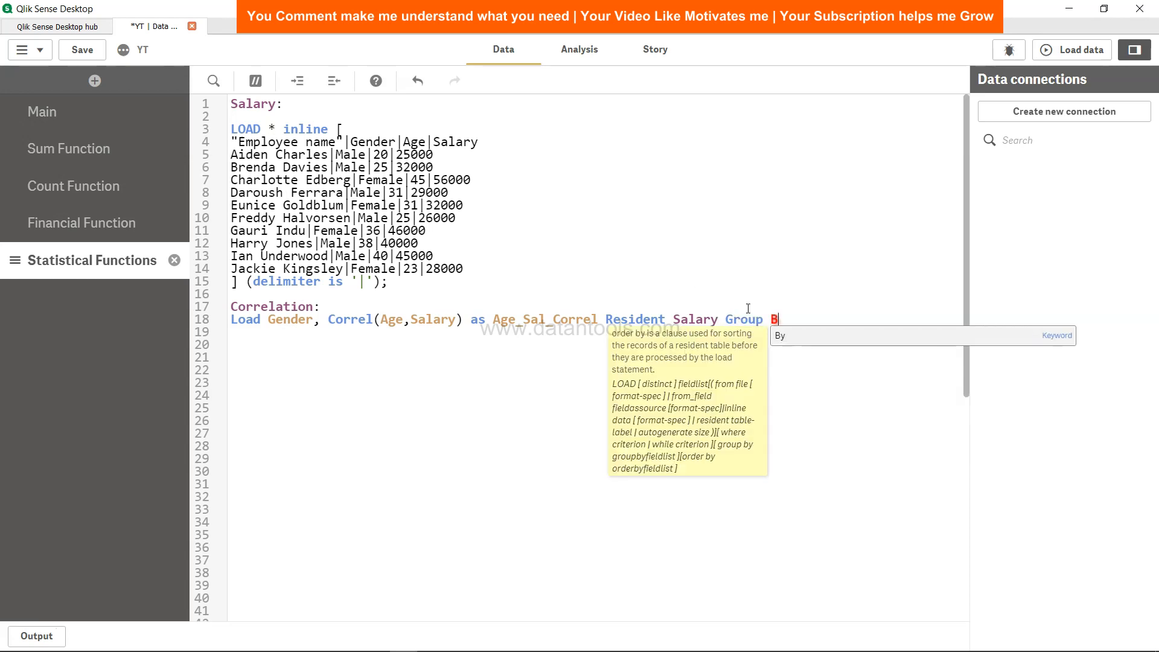
pyautogui.press('Return')
pyautogui.write('Gender')
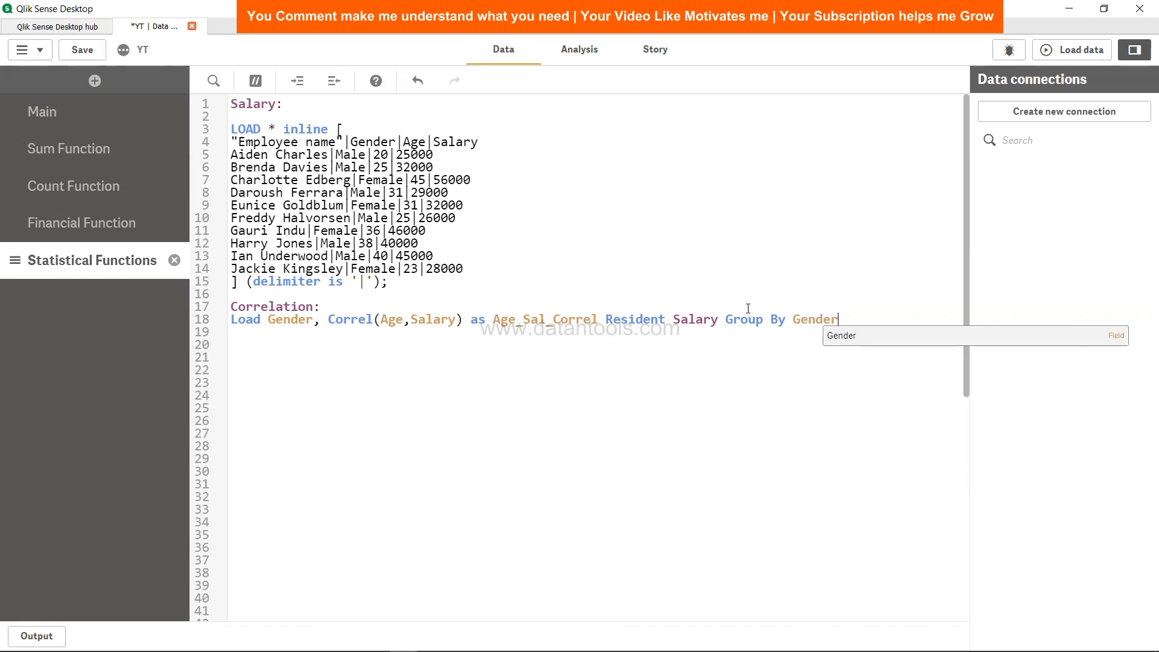
pyautogui.write(';')
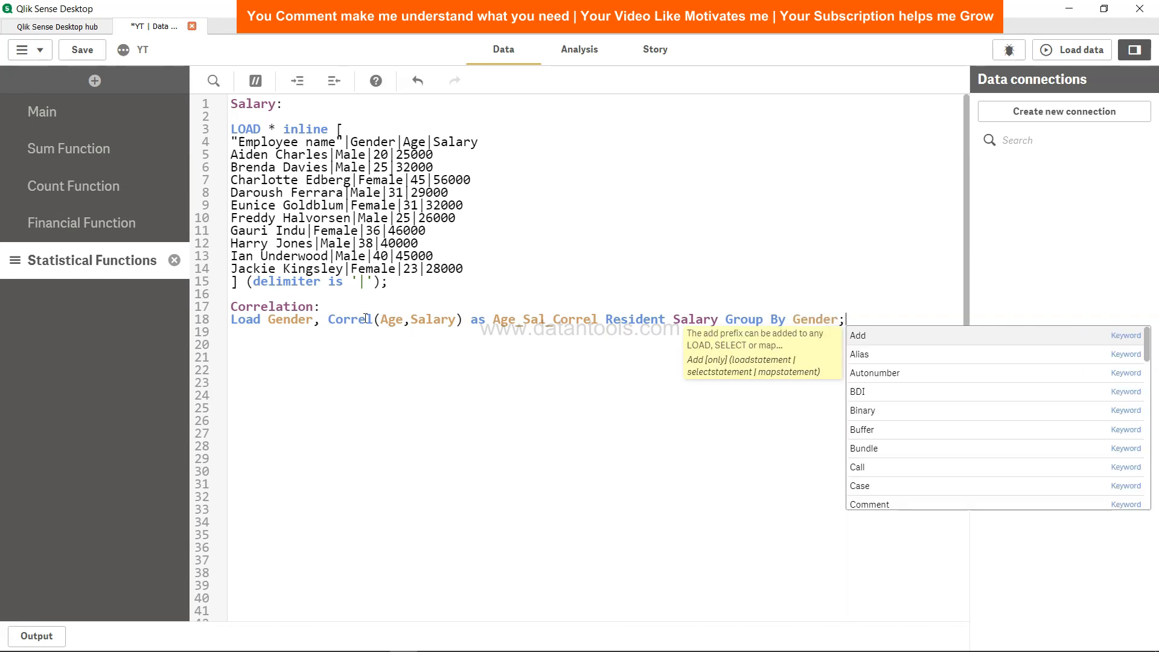
pyautogui.click(378, 320)
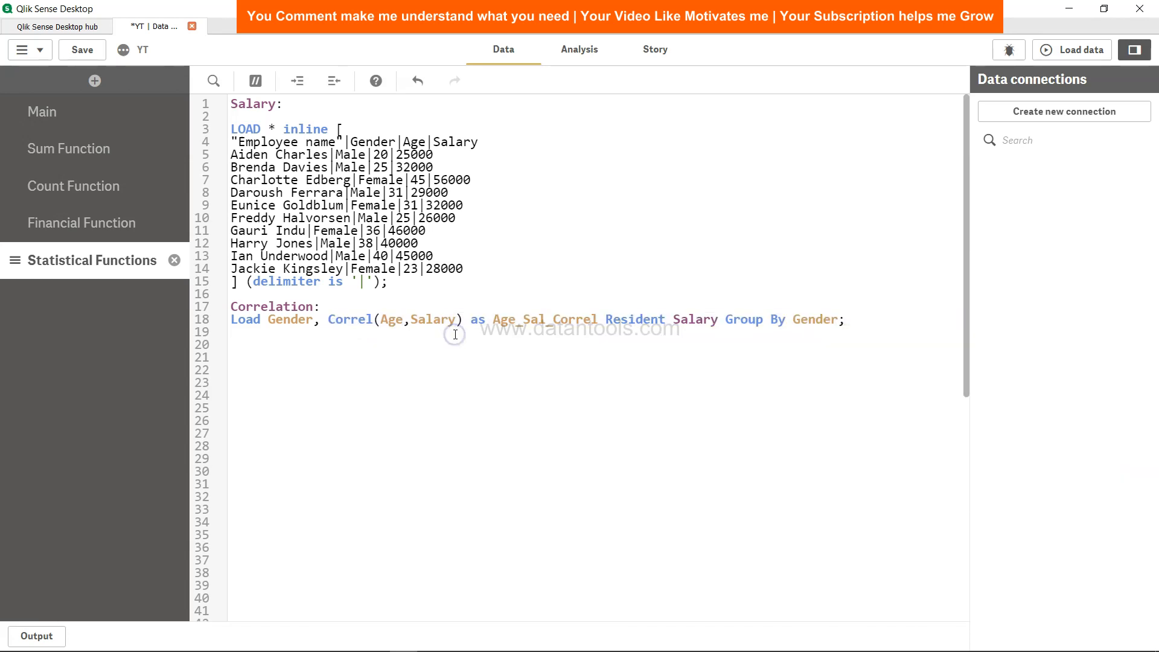
# Step: Save the app, load the data with the extended script, and close the load progress dialog
pyautogui.click(82, 50)
pyautogui.click(1073, 52)
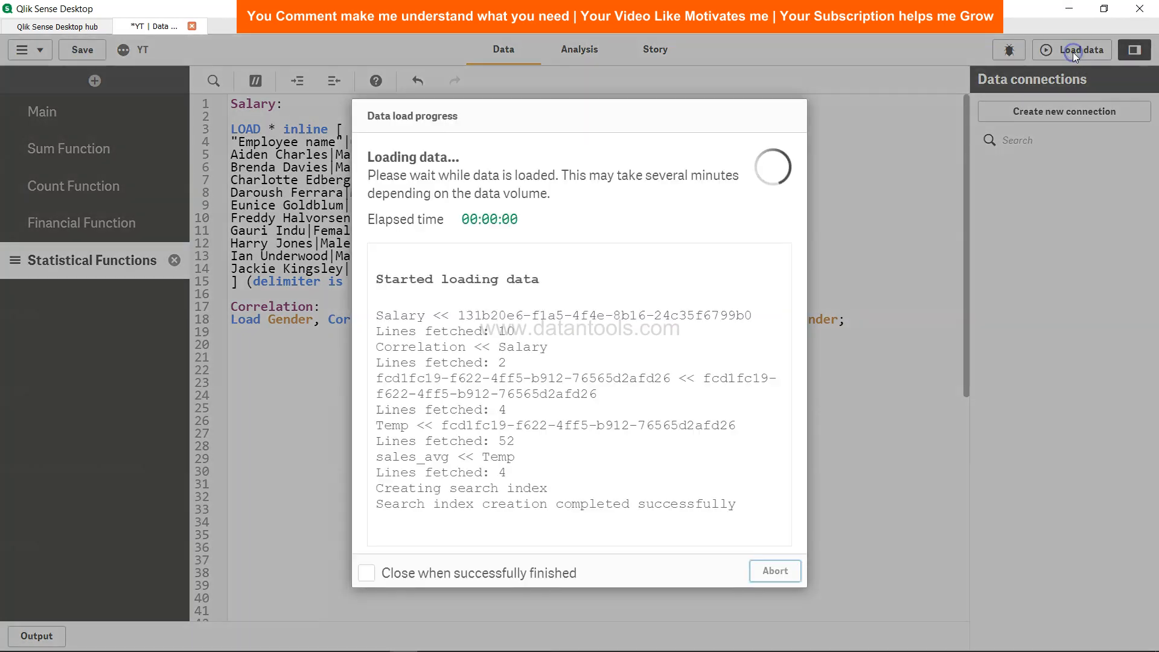
pyautogui.click(769, 582)
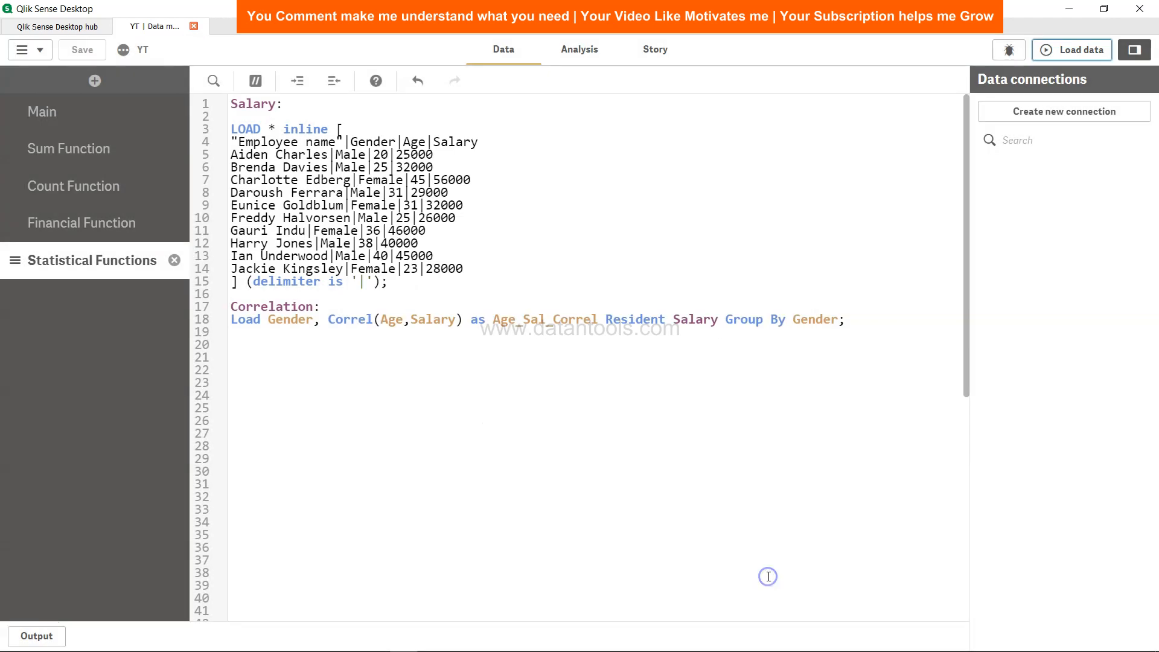
# Step: Return to the Statistical Functions sheet and place a table below the title text with Gender as its dimension
pyautogui.click(573, 51)
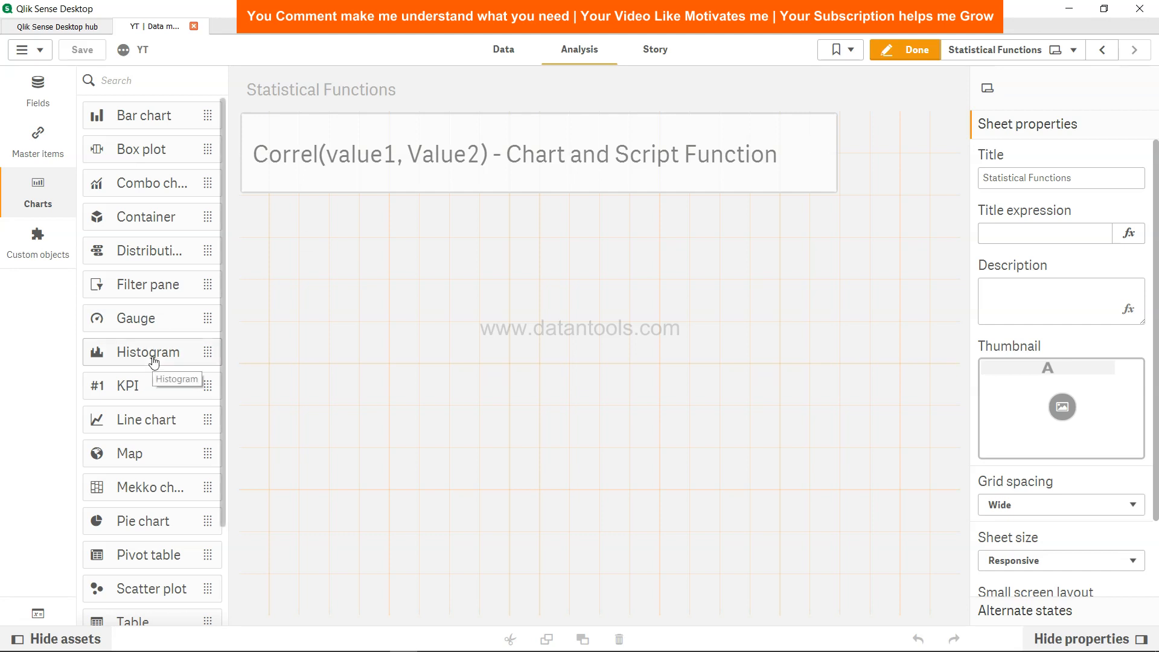
pyautogui.scroll(-2, 150, 357)
pyautogui.moveTo(142, 496); pyautogui.dragTo(417, 285)
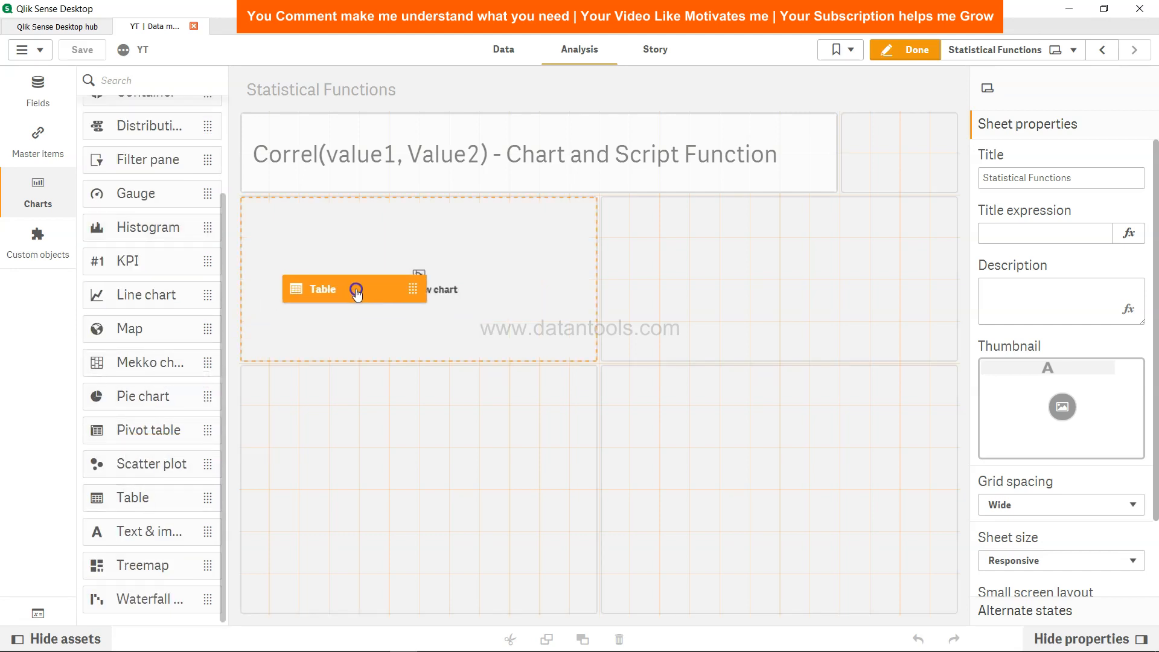
pyautogui.click(438, 294)
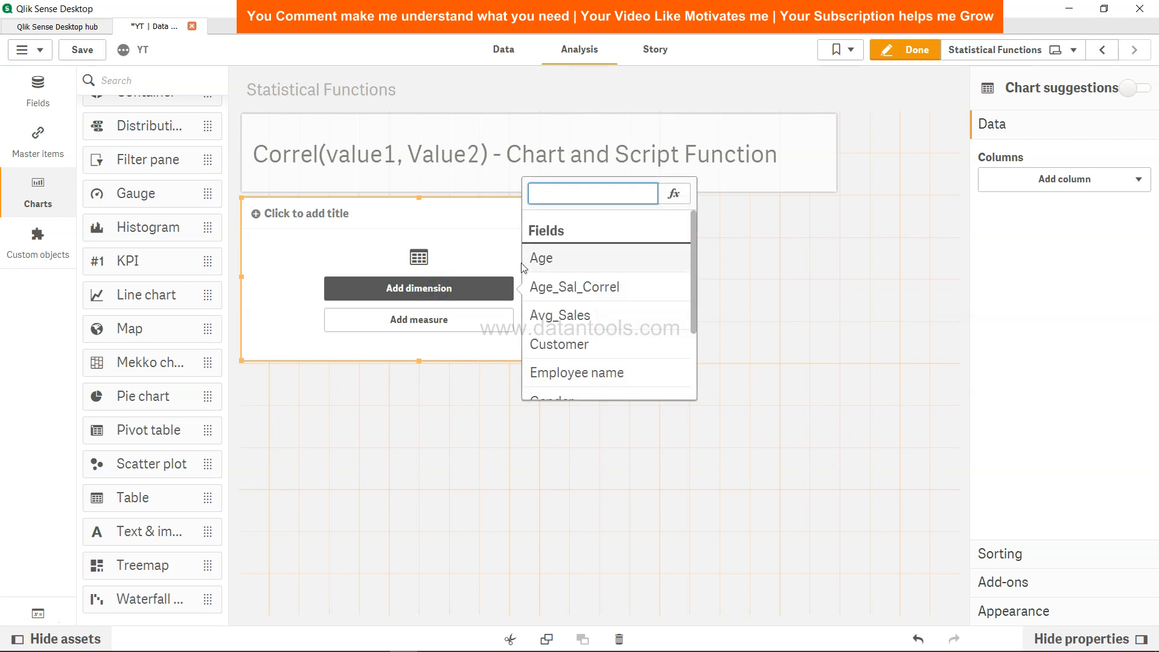
pyautogui.scroll(-2, 581, 326)
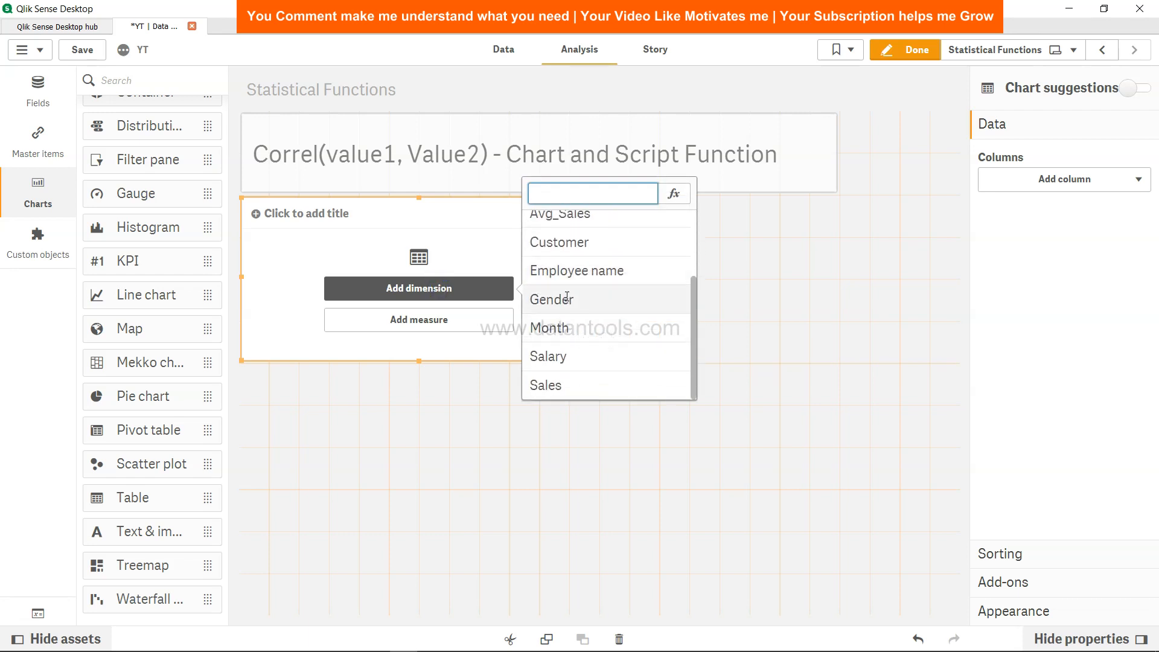
pyautogui.click(565, 299)
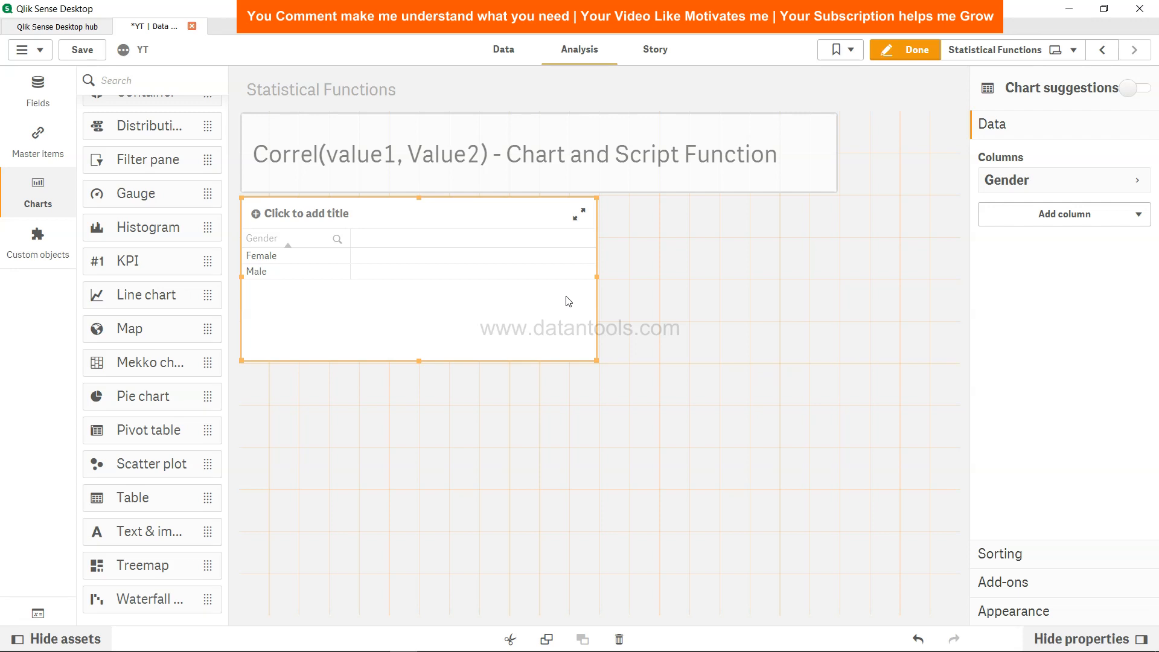
# Step: Add Age_Sal_Correl to the table as a second dimension column
pyautogui.click(1067, 216)
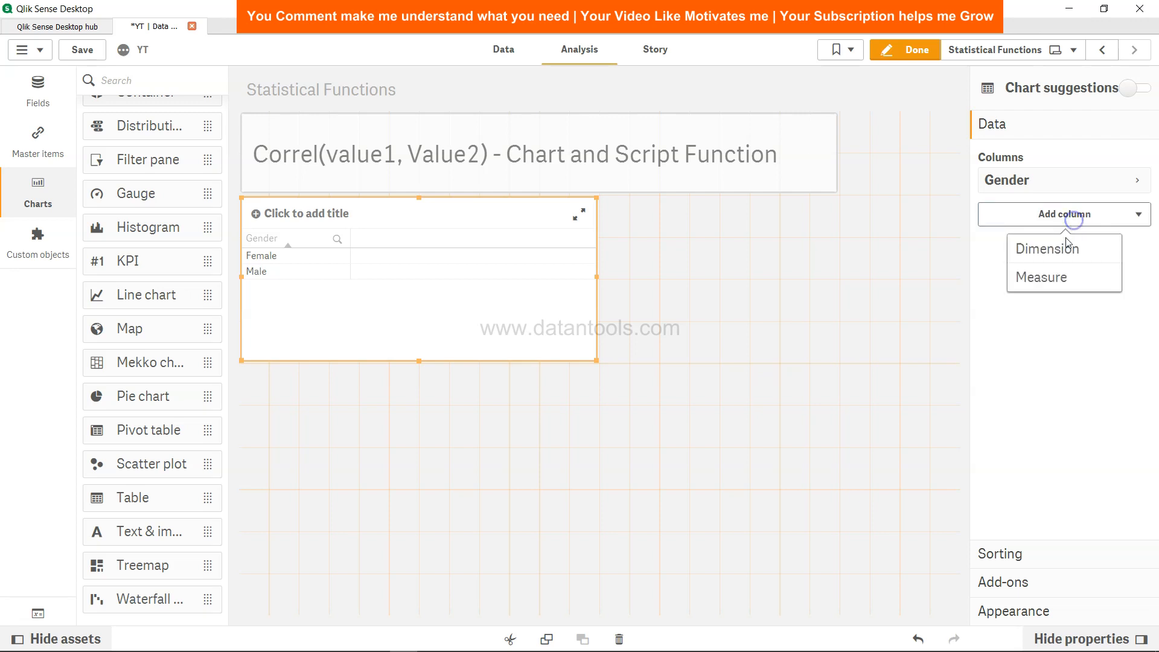
pyautogui.click(1063, 255)
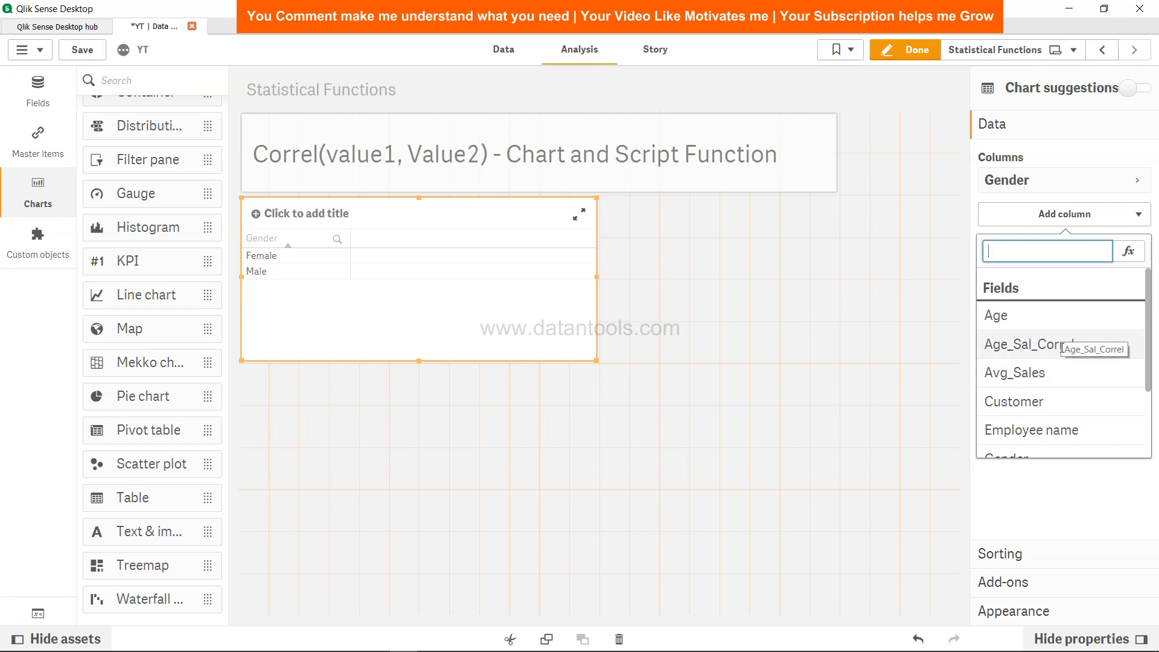
pyautogui.click(1026, 344)
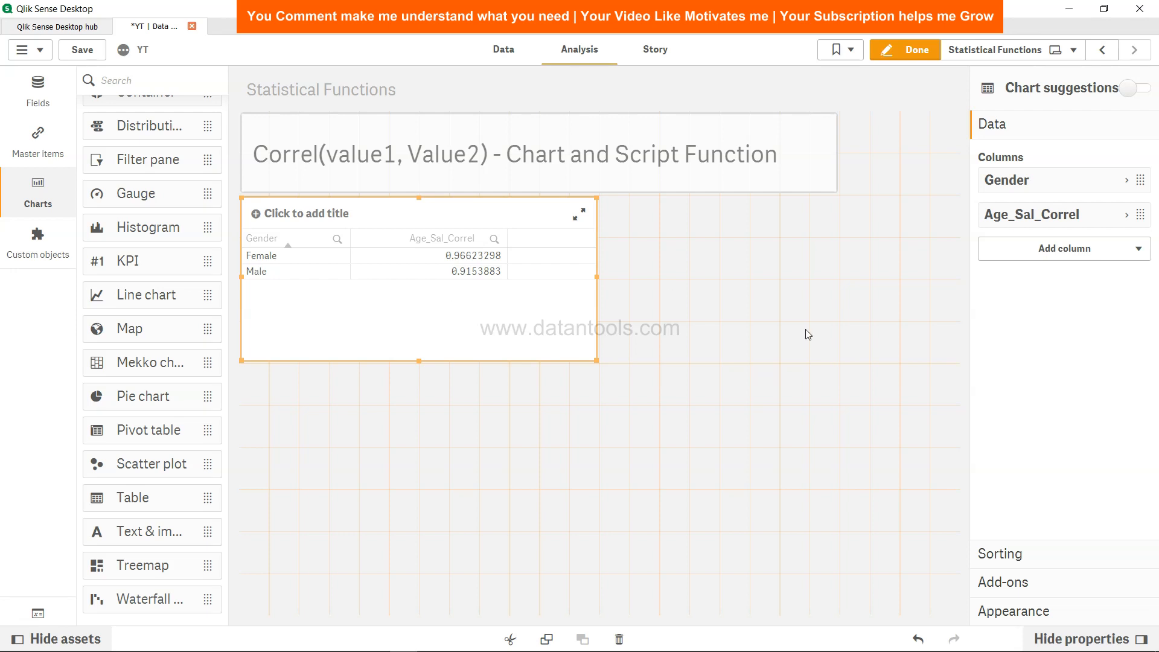
# Step: Add a measure column to the table with the expression Correl(Salary,Age)
pyautogui.click(1088, 250)
pyautogui.click(1057, 310)
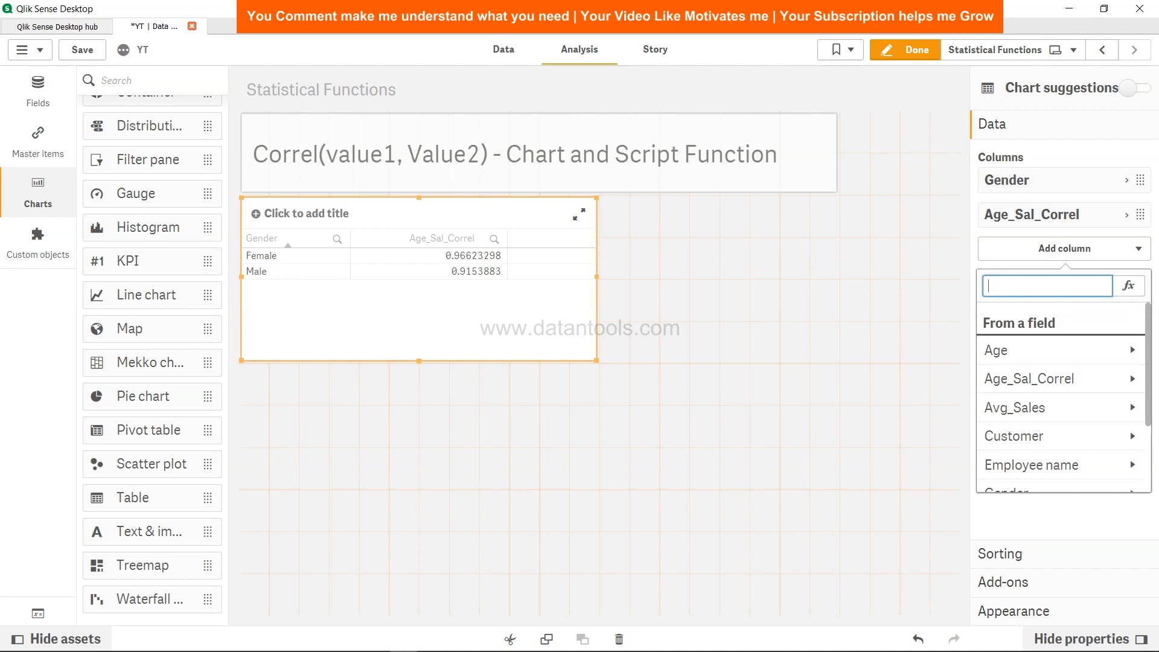
pyautogui.click(1128, 285)
pyautogui.write('C')
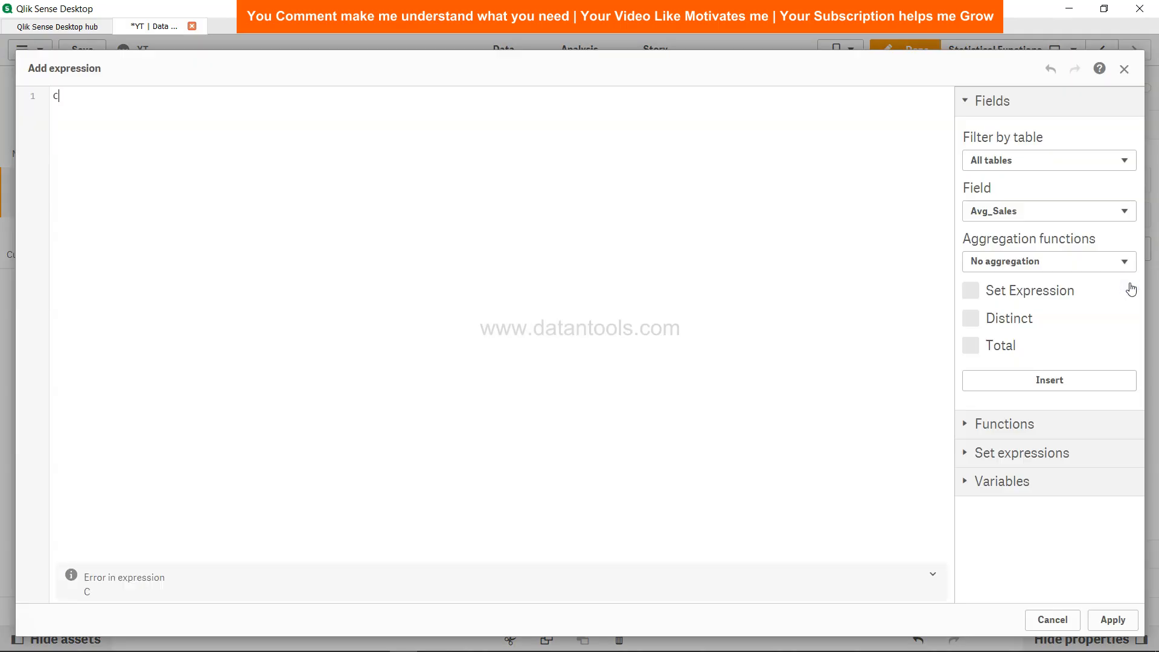
pyautogui.write('orrel(Salary,Age)')
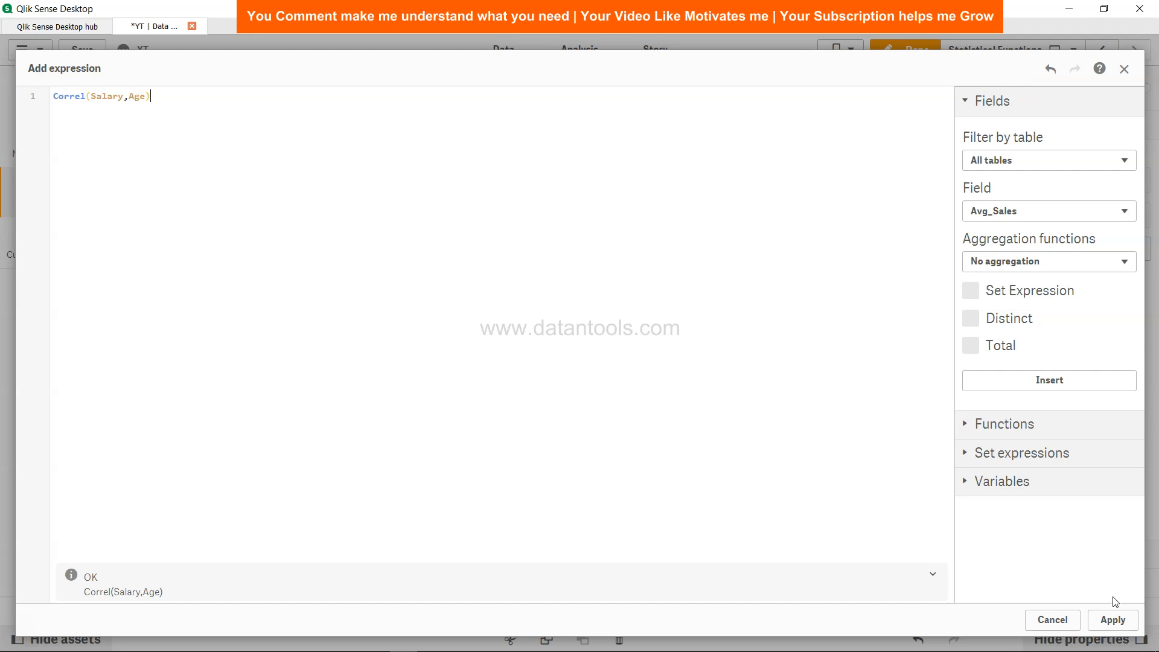
pyautogui.click(1116, 620)
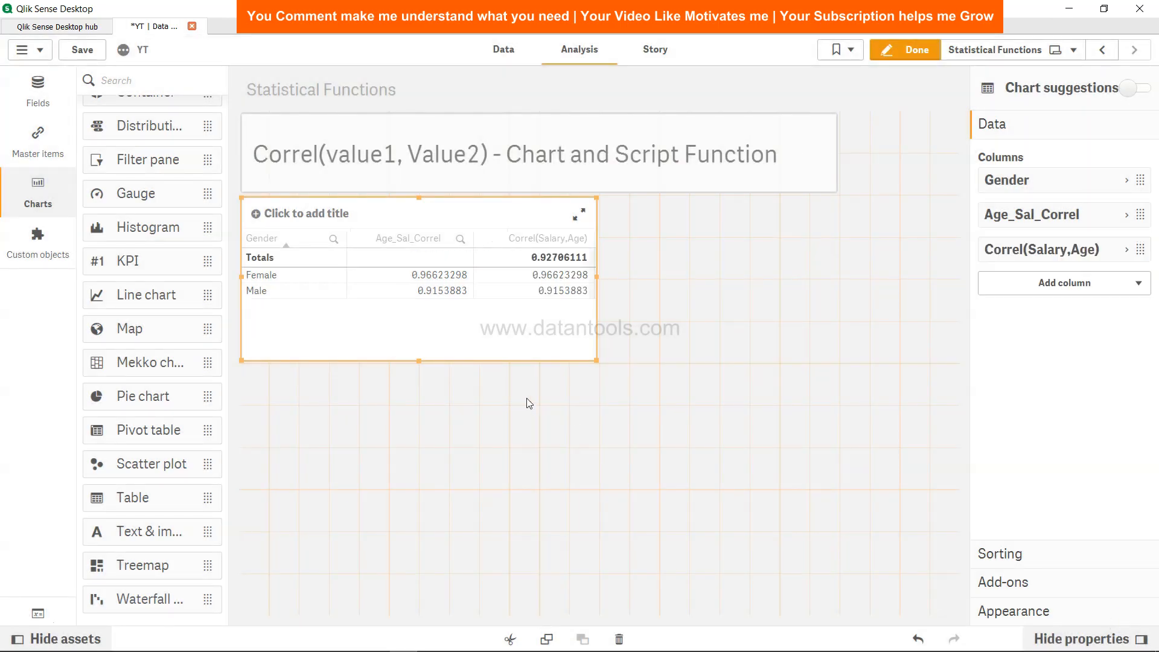